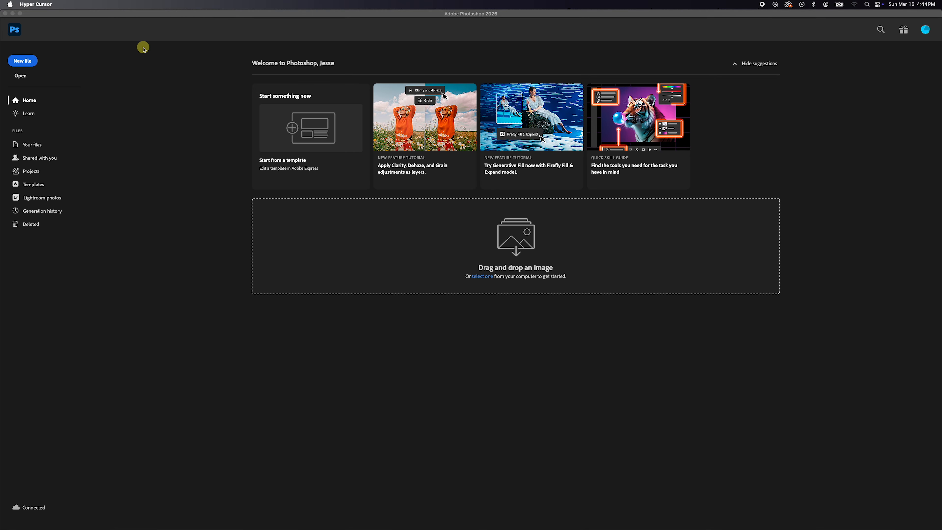
Create a new 1080 × 1080 pixel RGB document at 72 pixels/inch with a white background and an artboard.
click(118, 48)
click(70, 4)
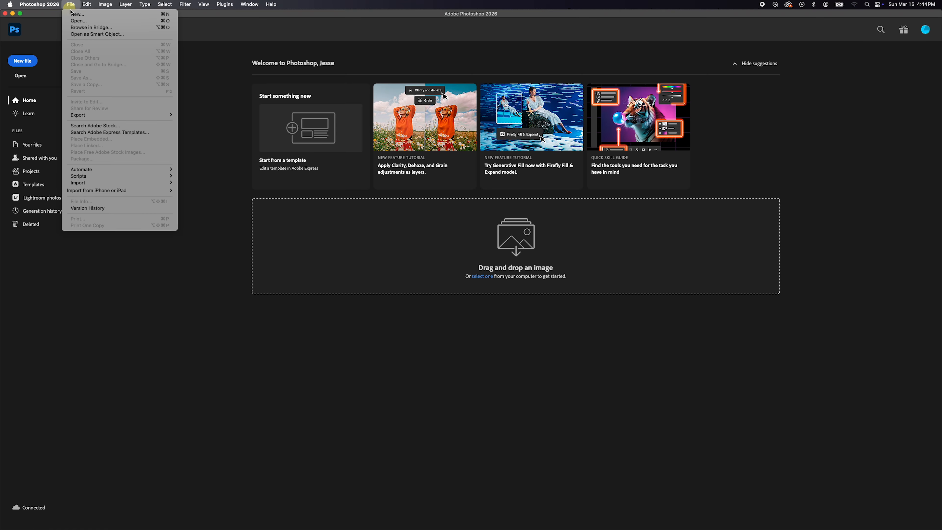
click(78, 14)
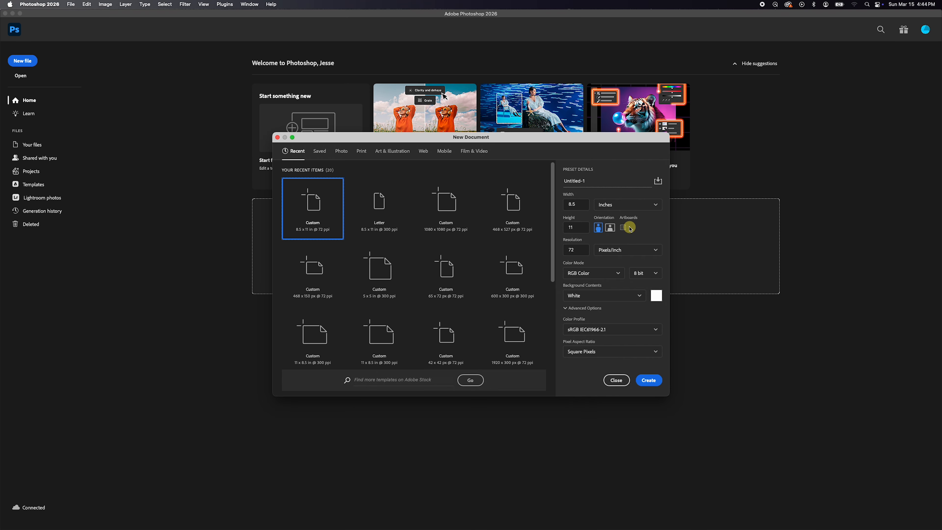
click(612, 204)
click(611, 221)
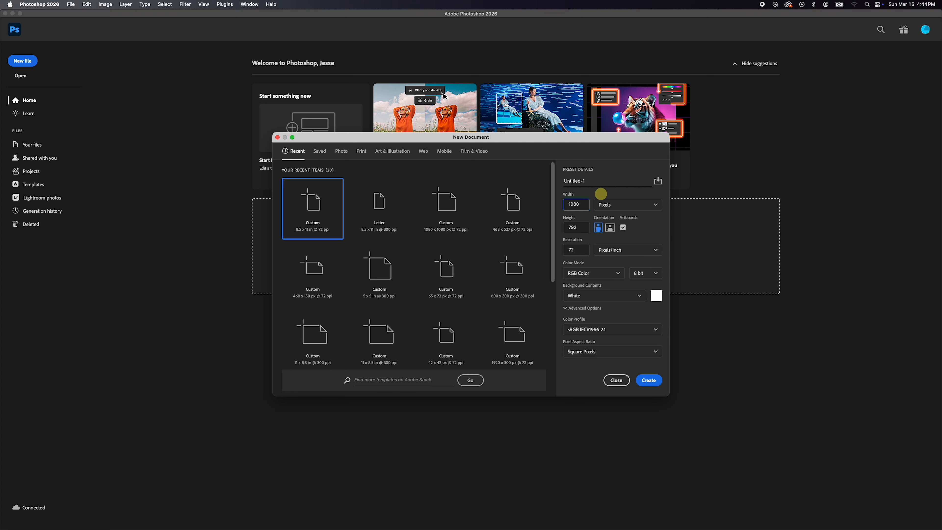
key(Tab)
text(1080)
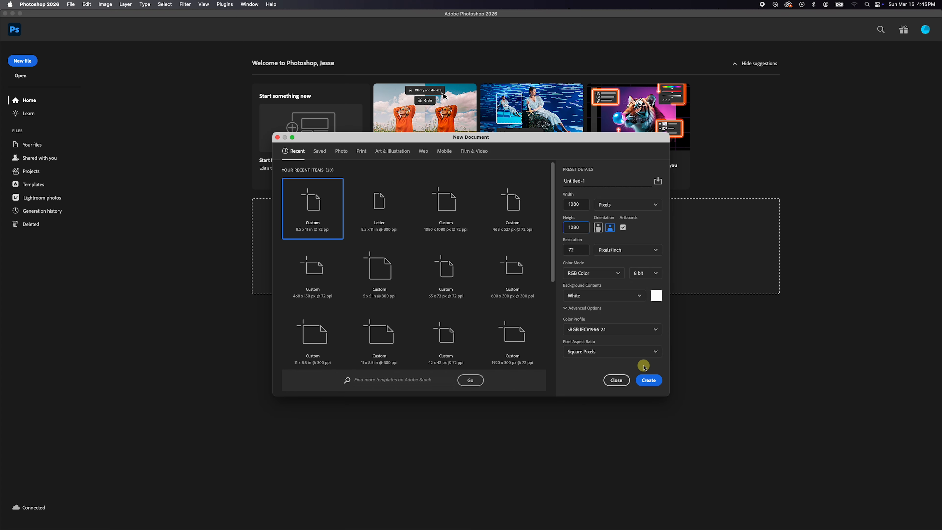
click(650, 381)
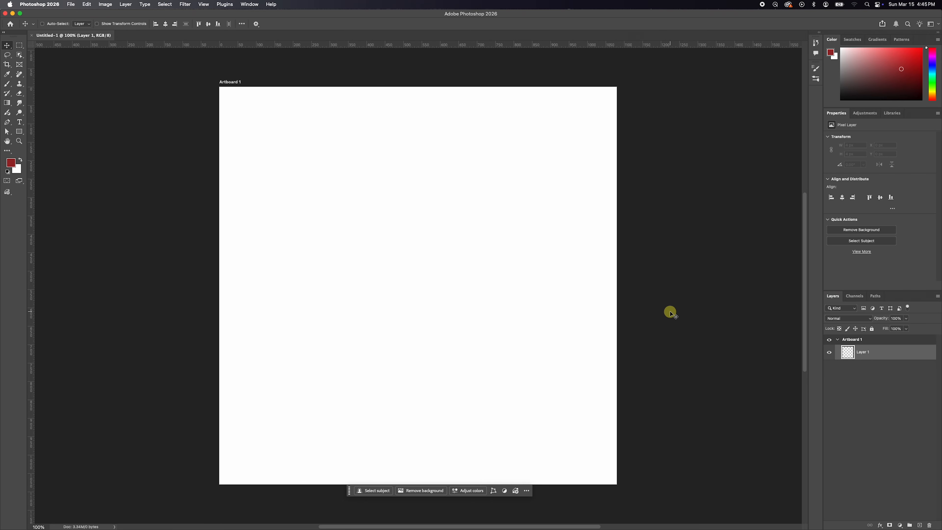
click(845, 340)
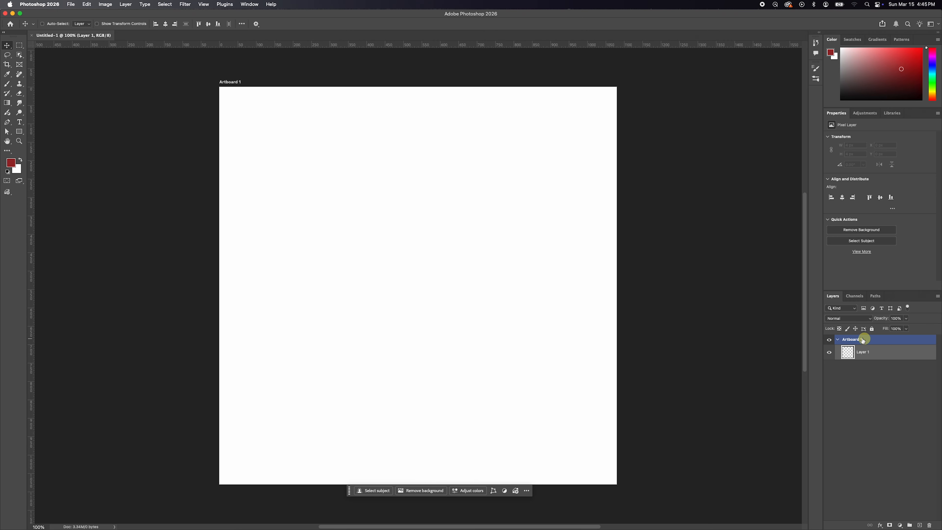
click(872, 372)
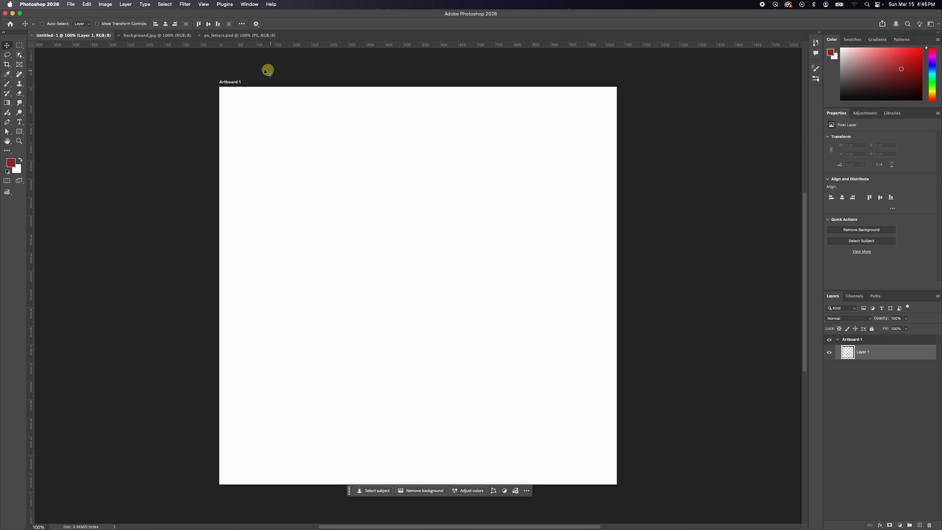
Copy the gray image from background.jpg and the letters from ps_letters.psd onto Artboard 1 of the new document, filling and centering them.
click(143, 38)
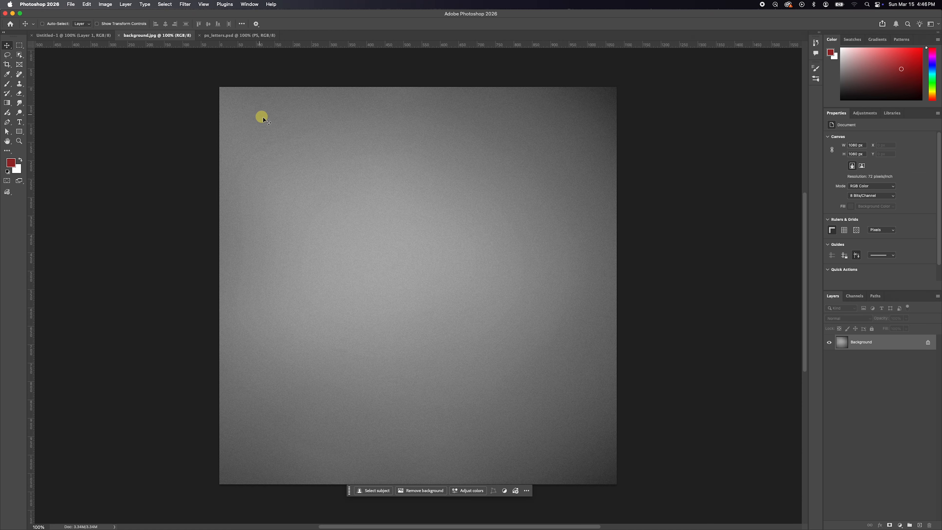
drag(261, 118, 330, 185)
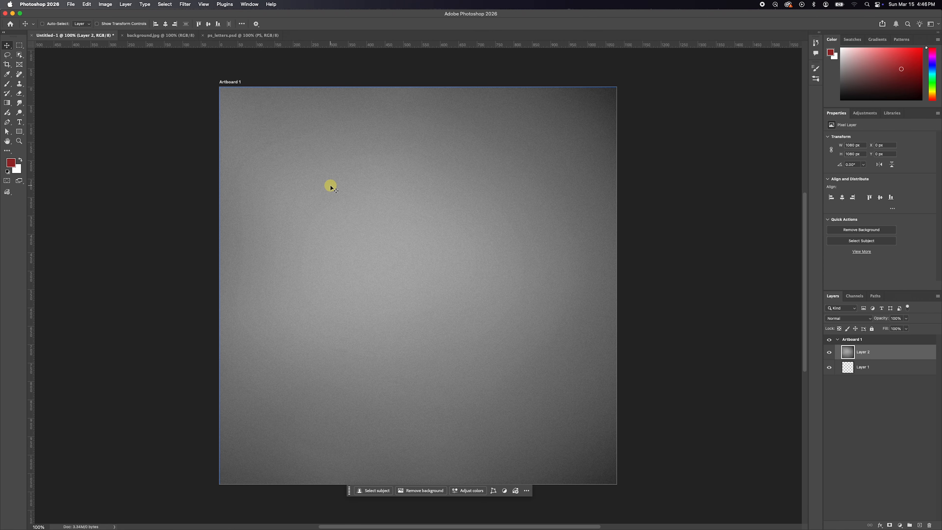
click(227, 36)
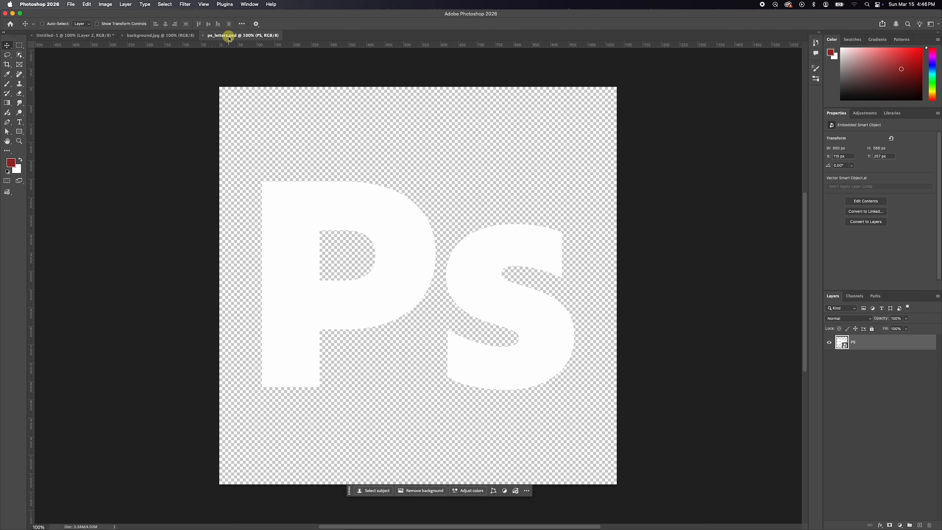
drag(405, 243, 370, 229)
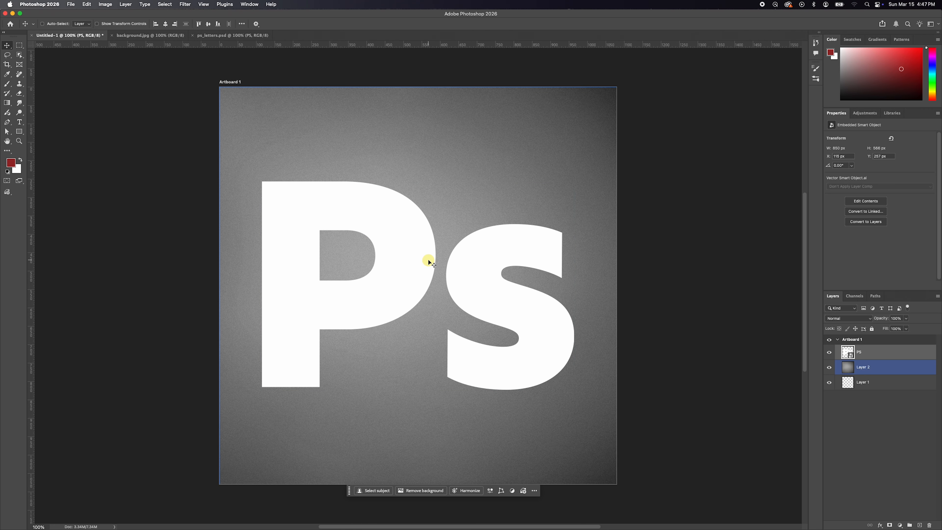
Delete the empty Layer 1 from Artboard 1.
click(870, 366)
drag(887, 385, 929, 525)
Select Artboard 1, collapse its layer contents and expand them again.
click(849, 340)
click(838, 340)
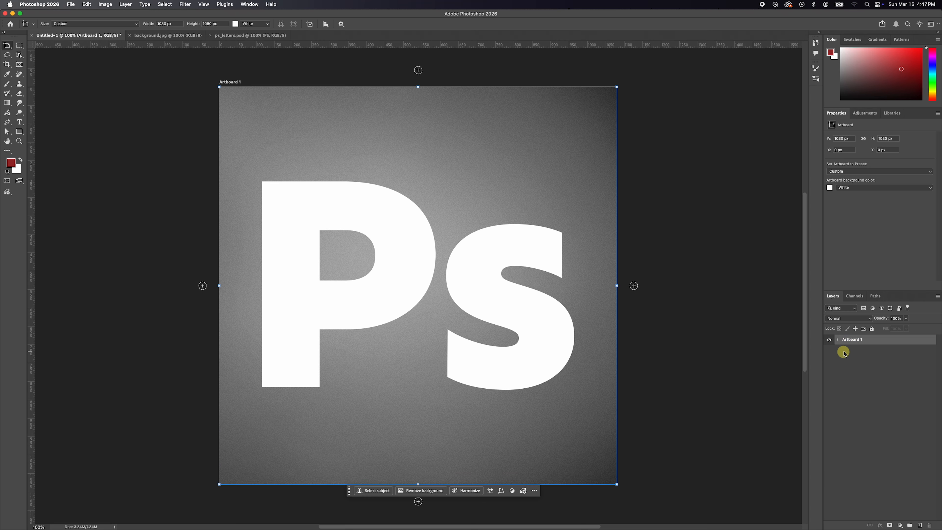
click(838, 340)
click(838, 340)
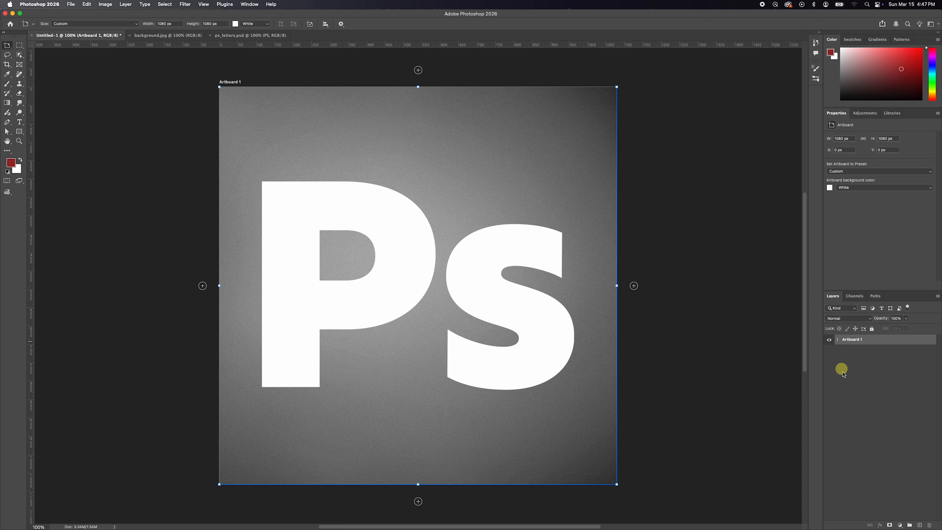
click(838, 340)
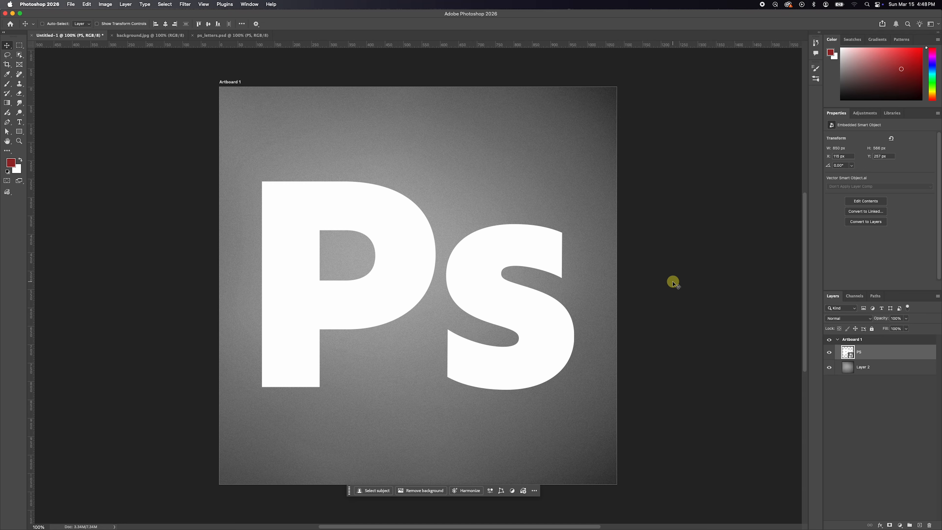
Try the Artboard Tool and the Move Tool, and select Artboard 1 for artboard editing.
click(7, 46)
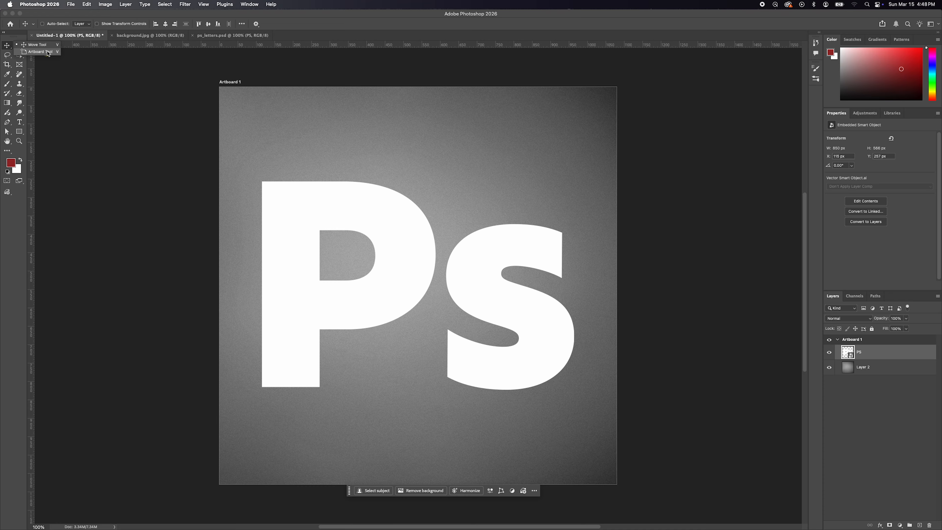
click(40, 53)
key(v)
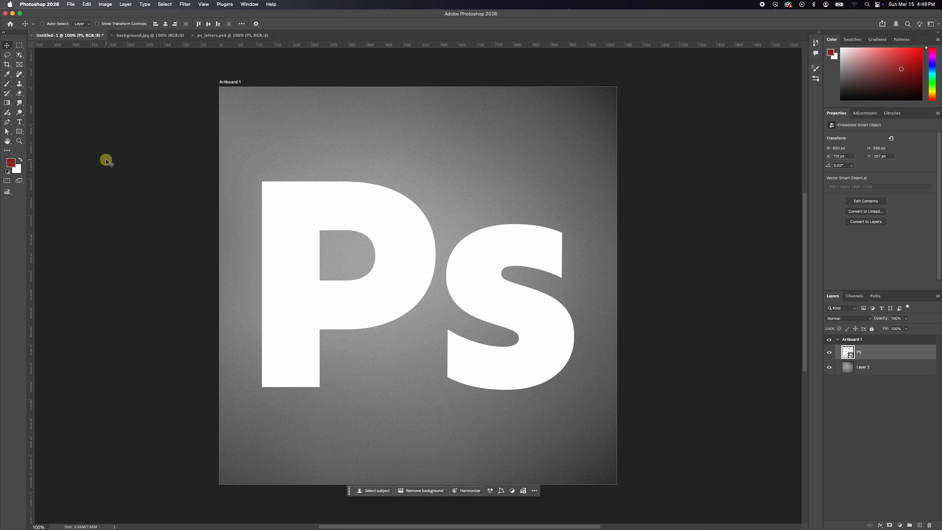
click(870, 340)
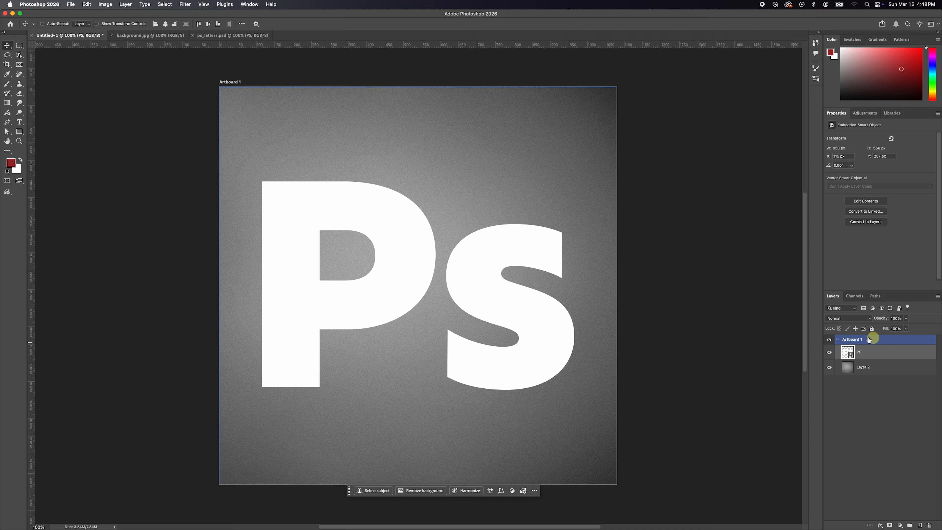
key(shift+v)
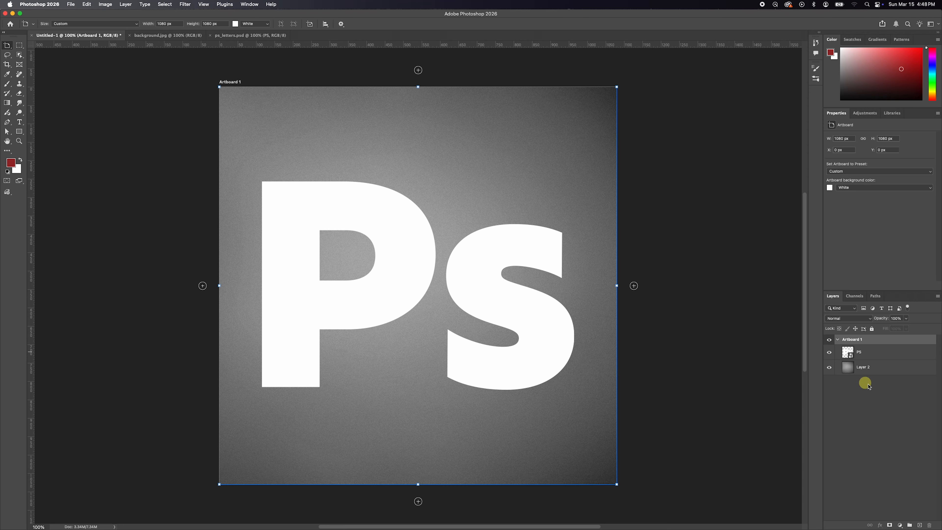
Alternate between selecting the PS layer and Artboard 1, using both the artboard's canvas label and its layer entry.
click(881, 358)
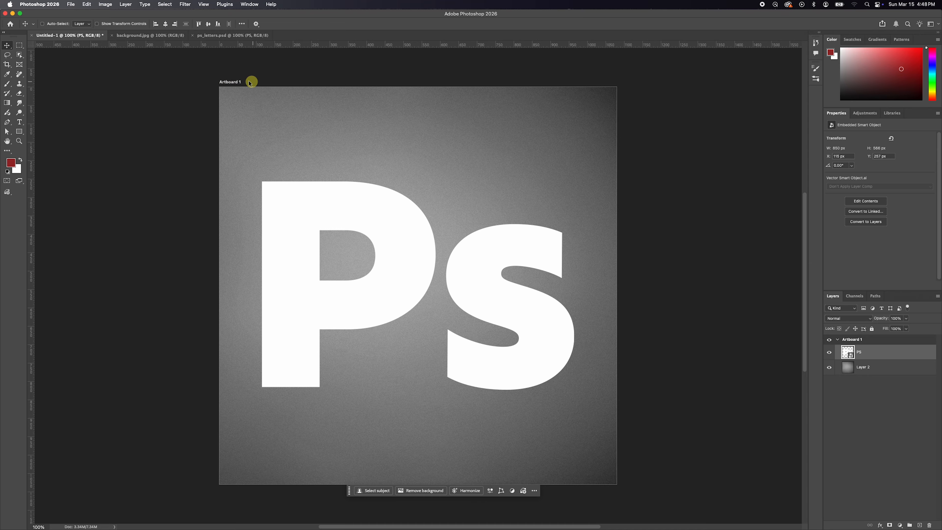
click(228, 81)
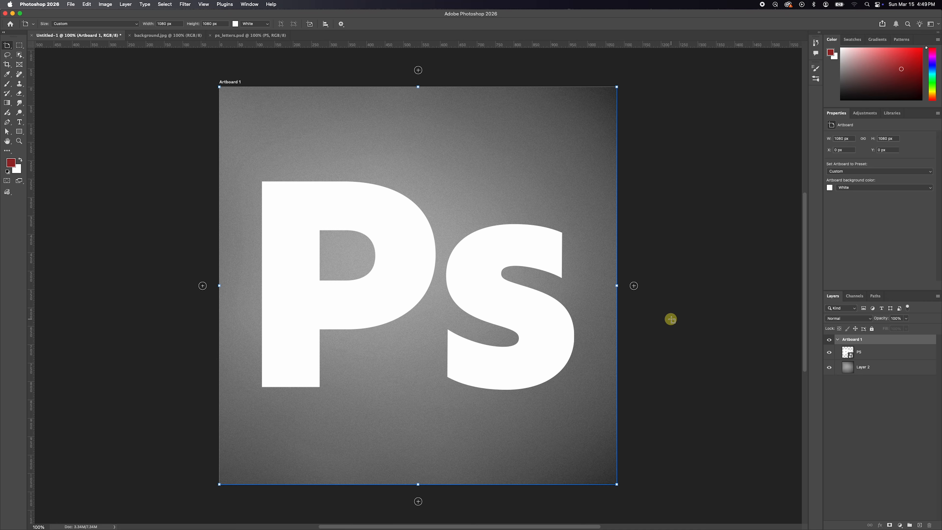
click(870, 354)
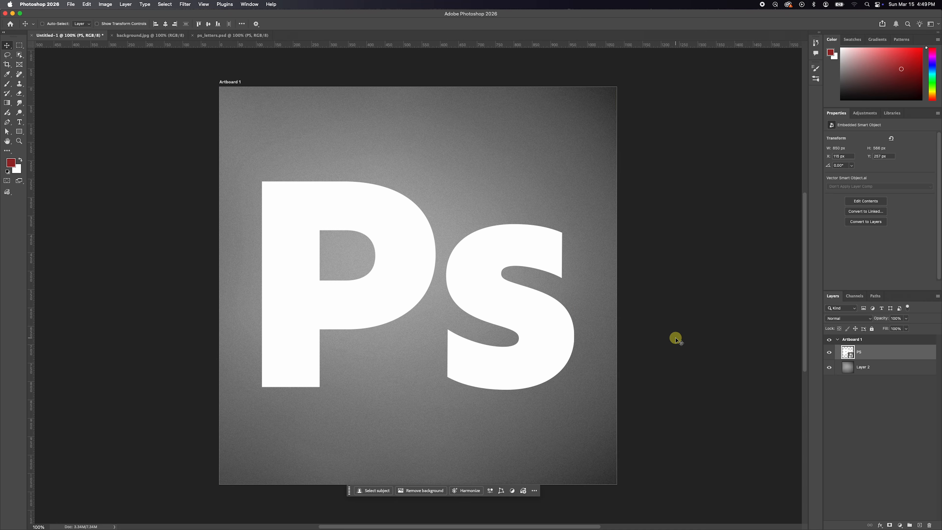
click(877, 340)
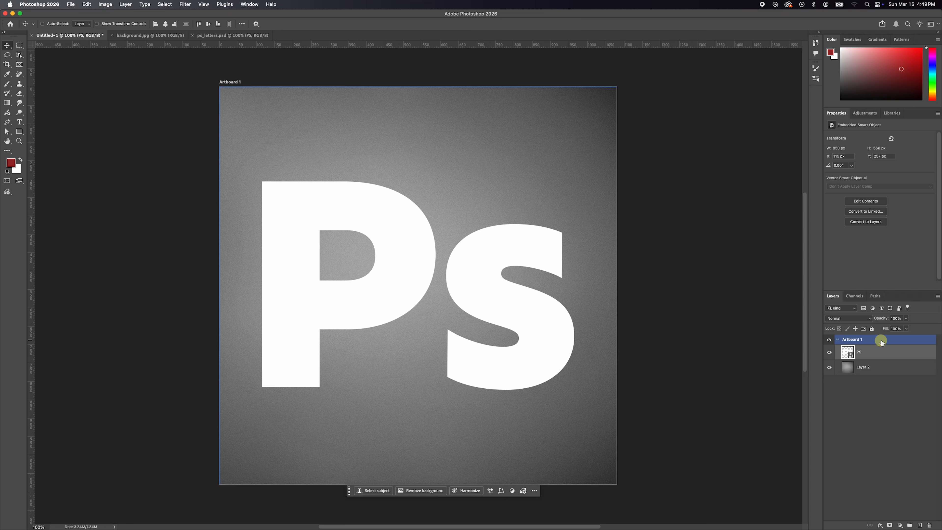
click(881, 341)
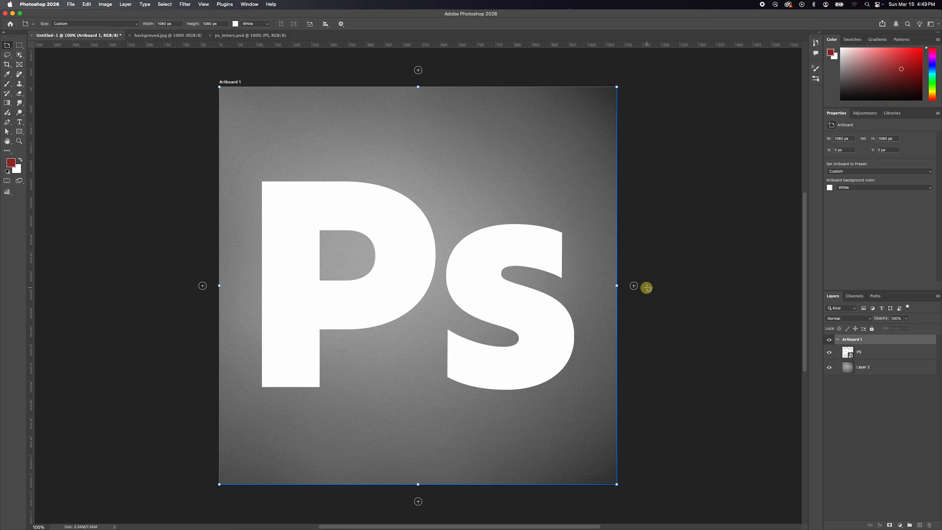
Add eight blank 1080 × 1080 px artboards in a grid beside Artboard 1.
alt+super+click(441, 276)
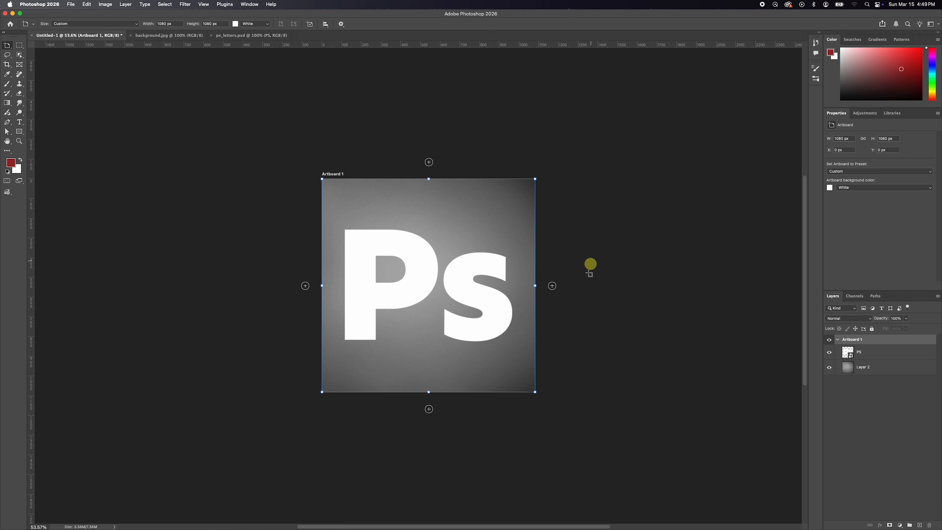
click(553, 286)
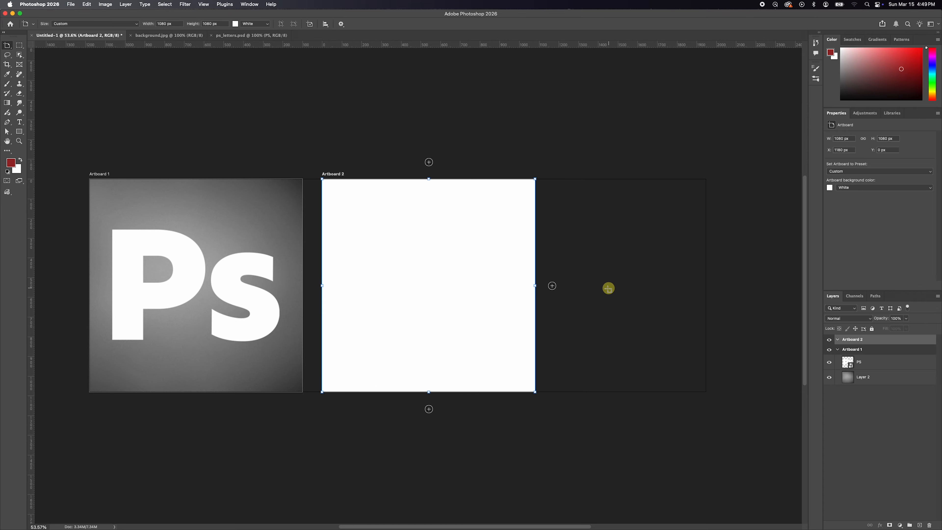
click(429, 162)
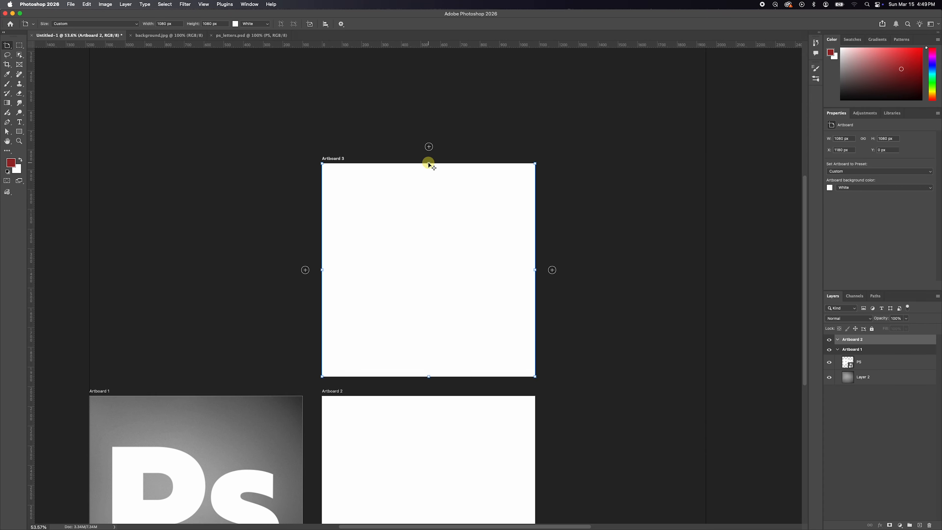
click(552, 285)
click(429, 177)
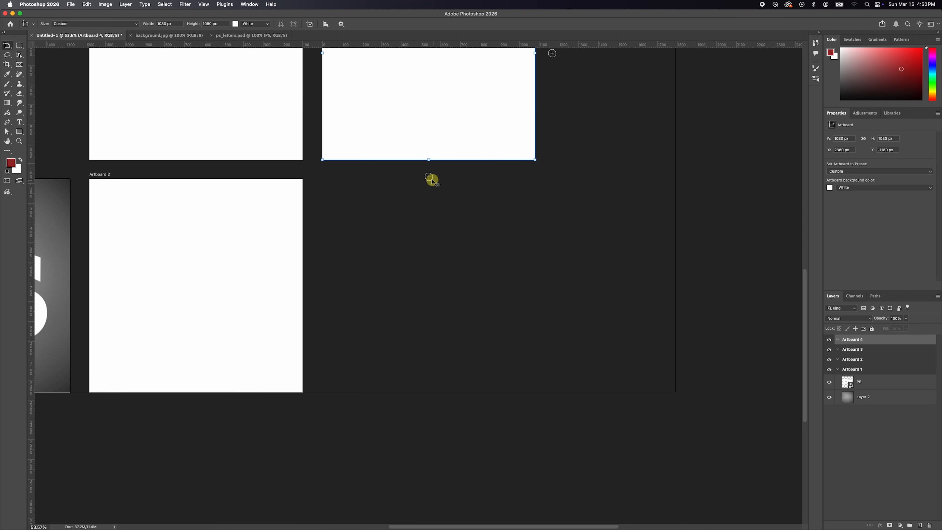
click(429, 177)
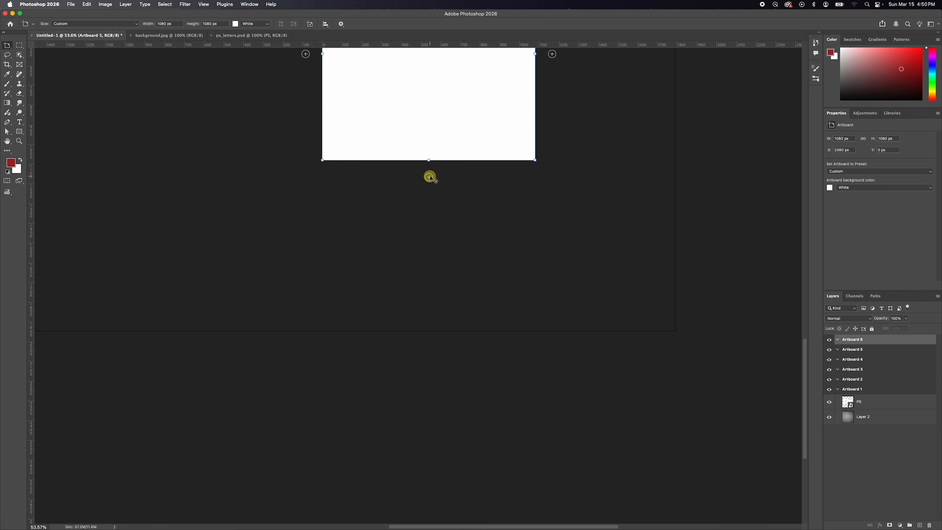
drag(491, 231, 487, 381)
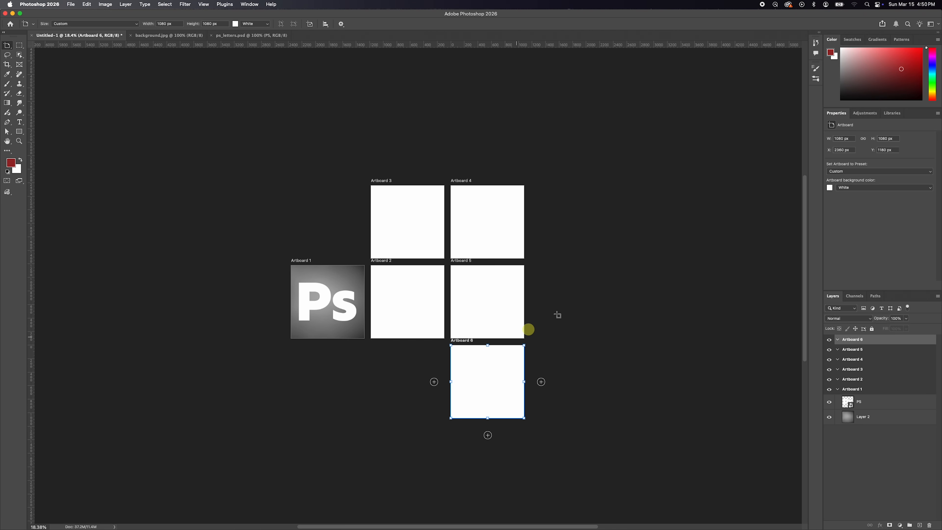
click(541, 381)
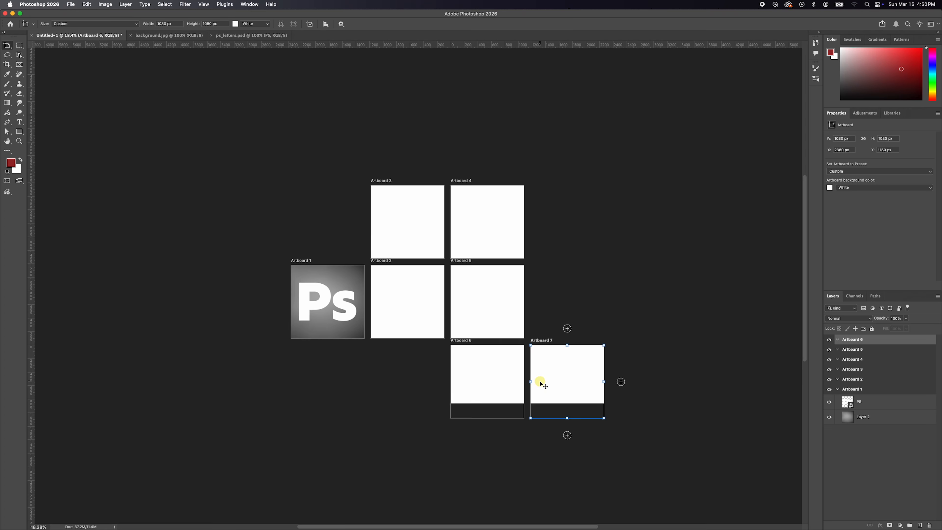
click(488, 328)
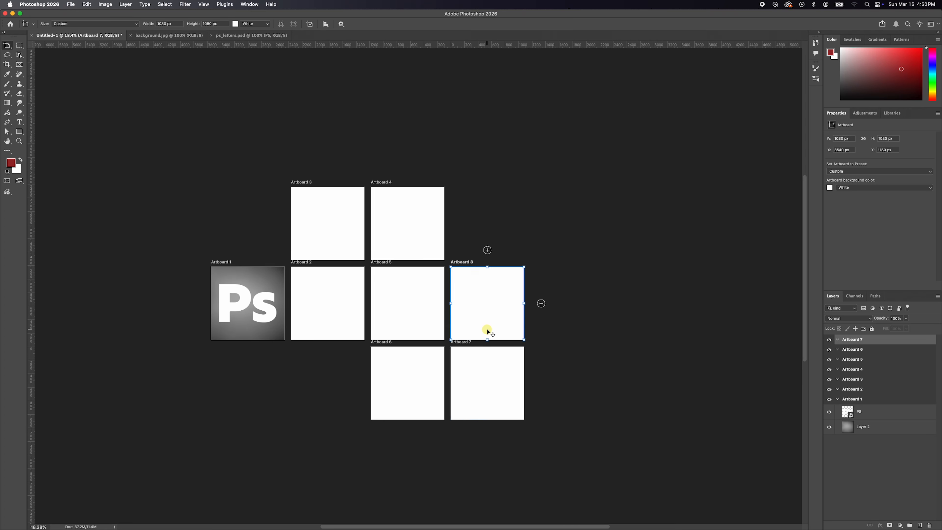
click(487, 330)
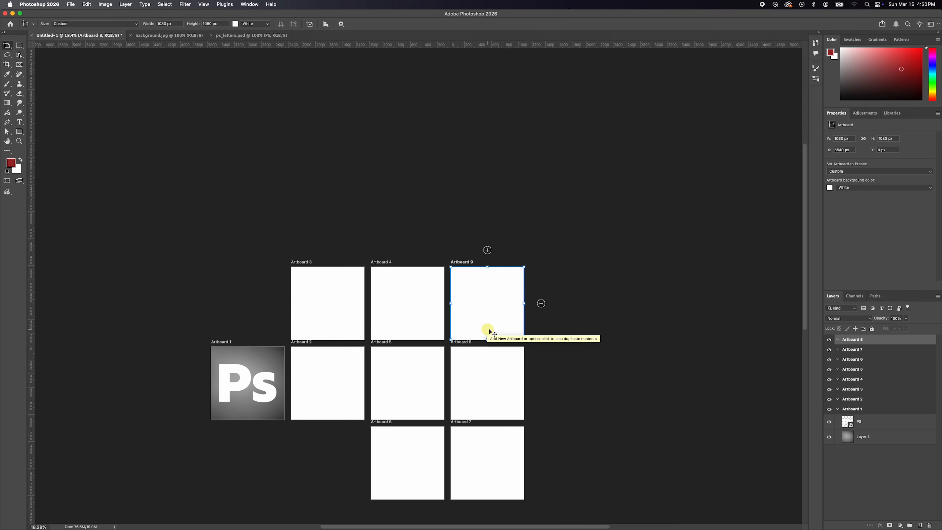
drag(593, 327, 586, 213)
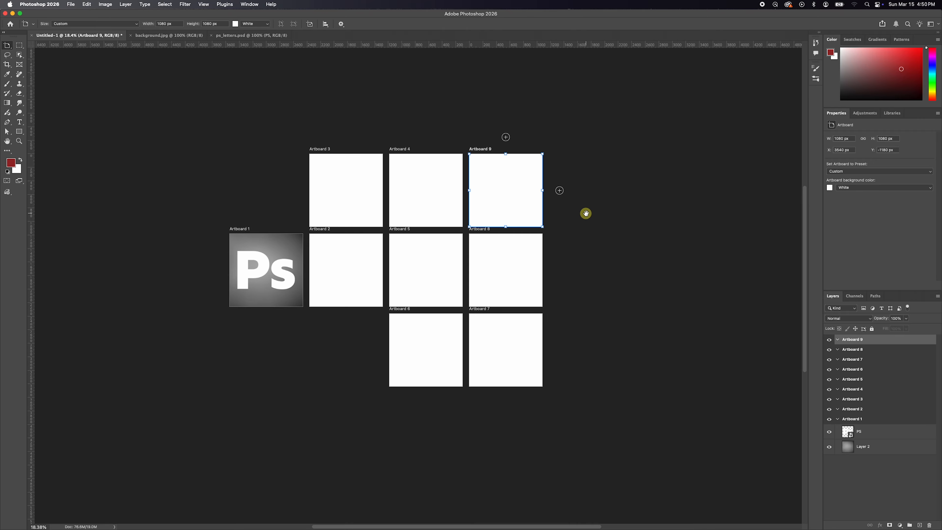
Undo all the added blank artboards so only Artboard 1 is left.
key(super+z)
key(super+z)
key(super+z)
key(super+z)
key(super+z)
key(super+z)
key(super+z)
key(super+z)
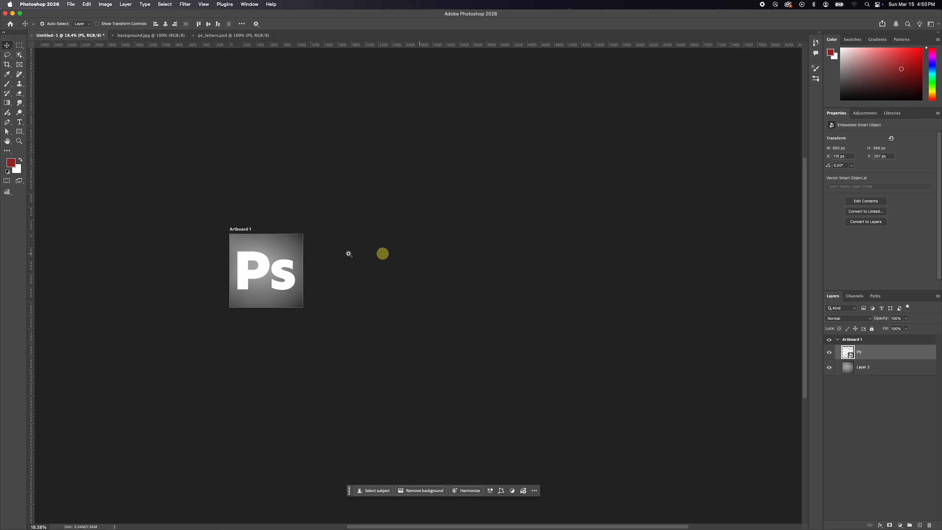
Select Artboard 1 by its canvas label for artboard editing.
drag(214, 257, 245, 268)
drag(346, 281, 434, 266)
super+click(452, 216)
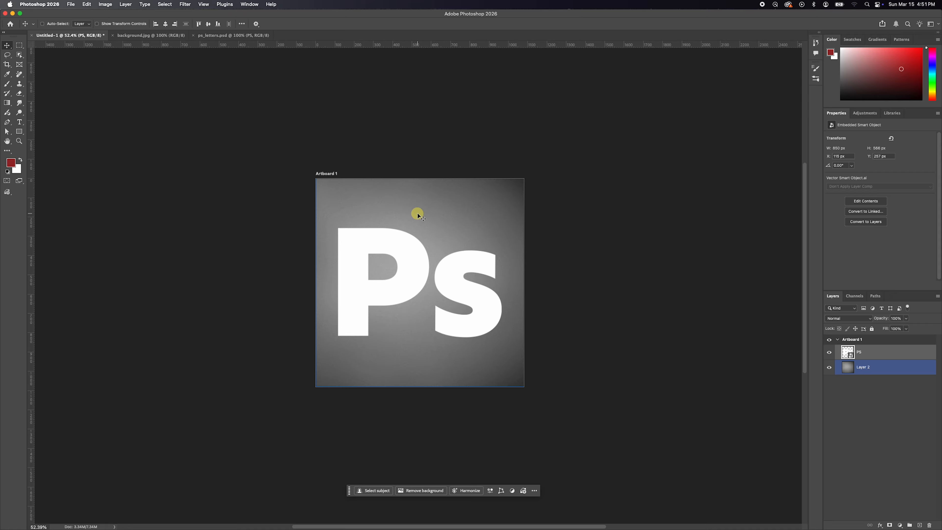
click(327, 174)
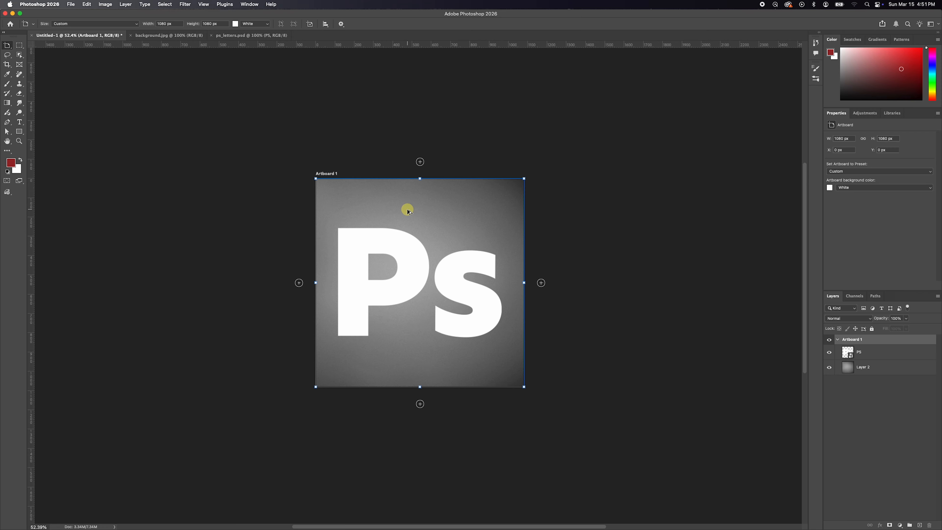
Duplicate Artboard 1 with its contents three times so the copies line up in a row beside the original.
drag(433, 217, 553, 218)
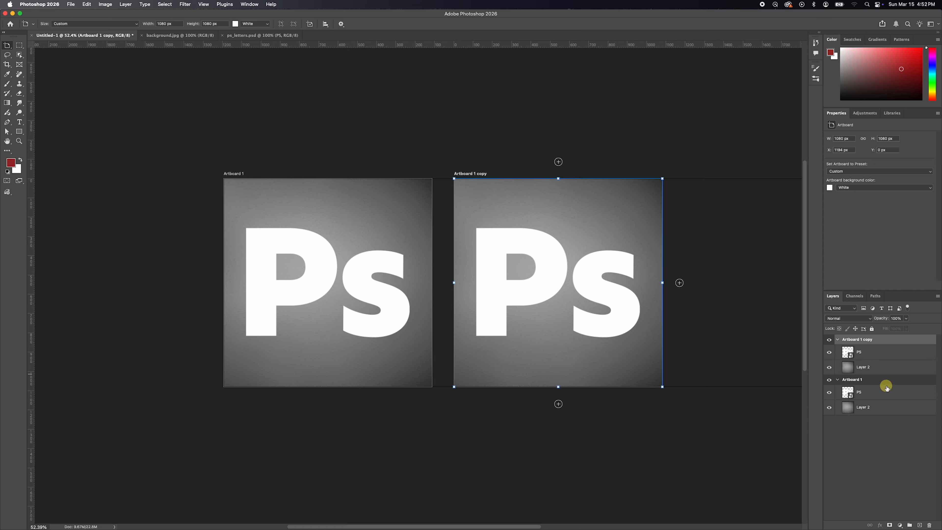
drag(877, 341, 920, 525)
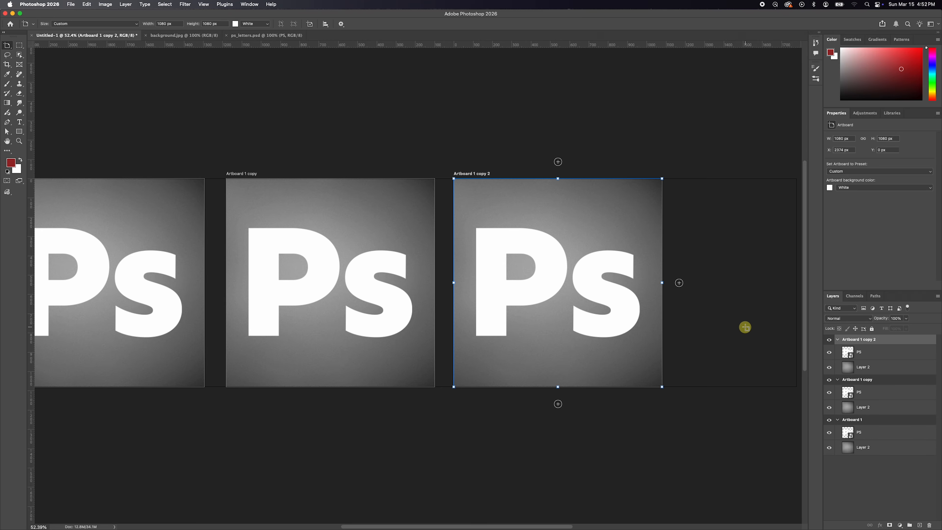
key(super+j)
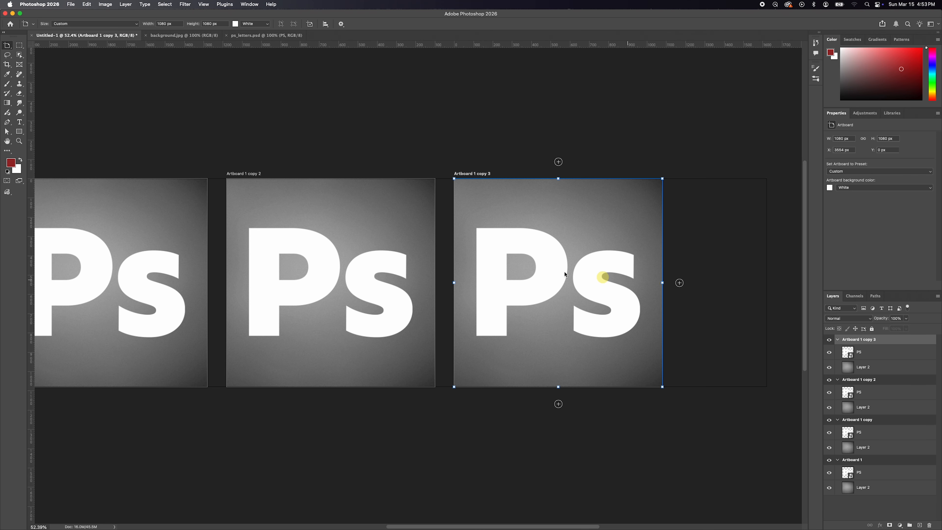
Narrow Artboard 1 copy 3 from its right edge to a width of 581 px, undoing the trial height change.
scroll(527, 274, down, 5)
drag(490, 264, 527, 278)
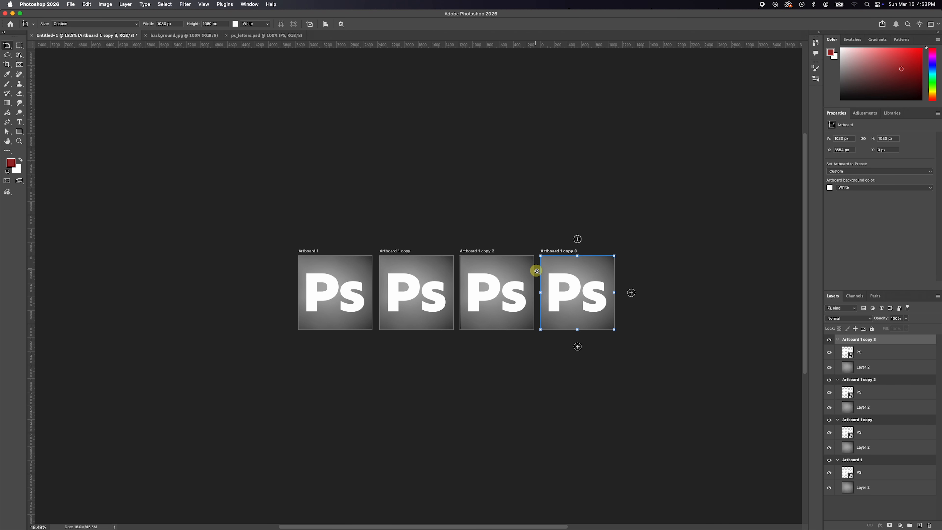
scroll(507, 283, up, 3)
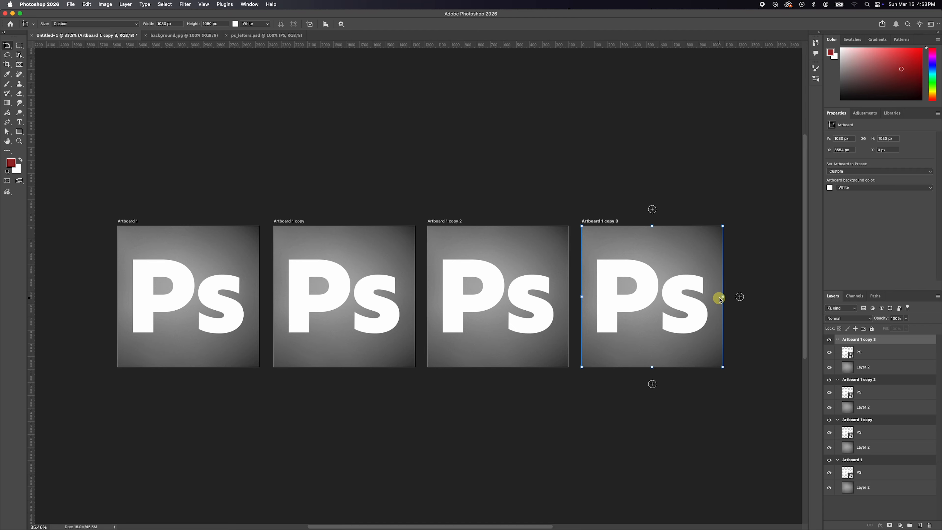
drag(719, 296, 652, 293)
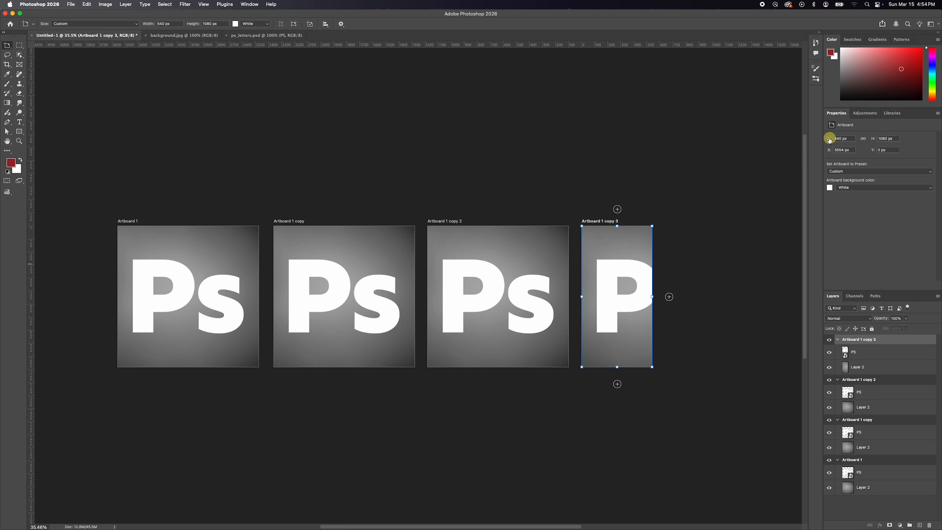
drag(834, 139, 885, 139)
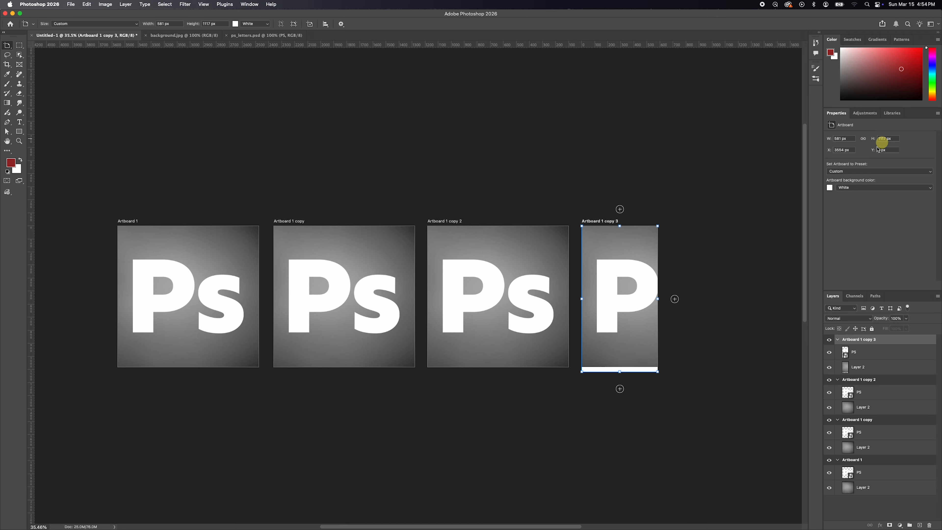
key(super+z)
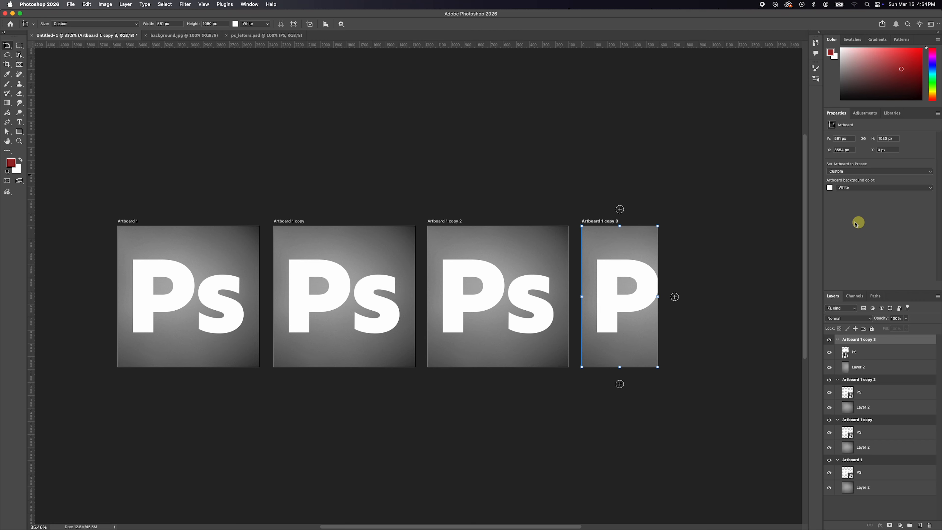
Shorten Artboard 1 copy 2 to a height of about 215 px and move its ejected PS layer back inside the artboard.
click(450, 222)
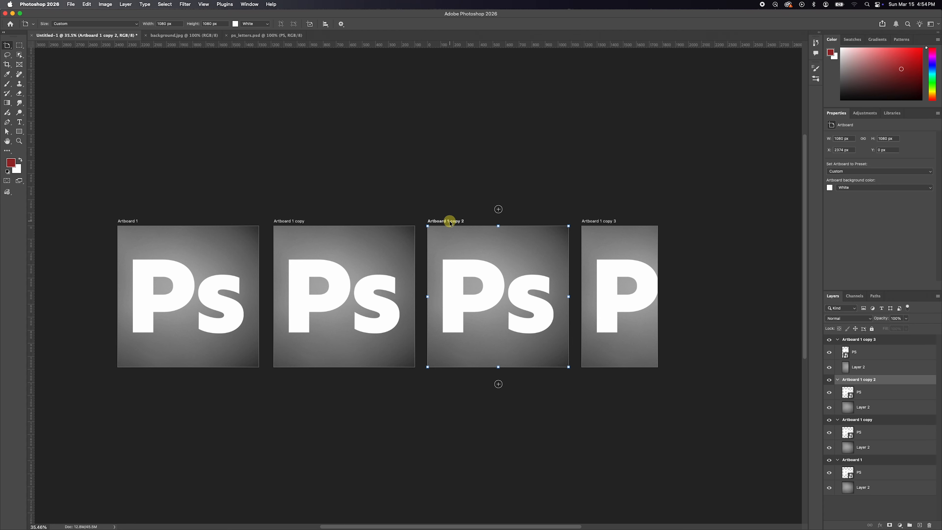
drag(498, 366, 495, 253)
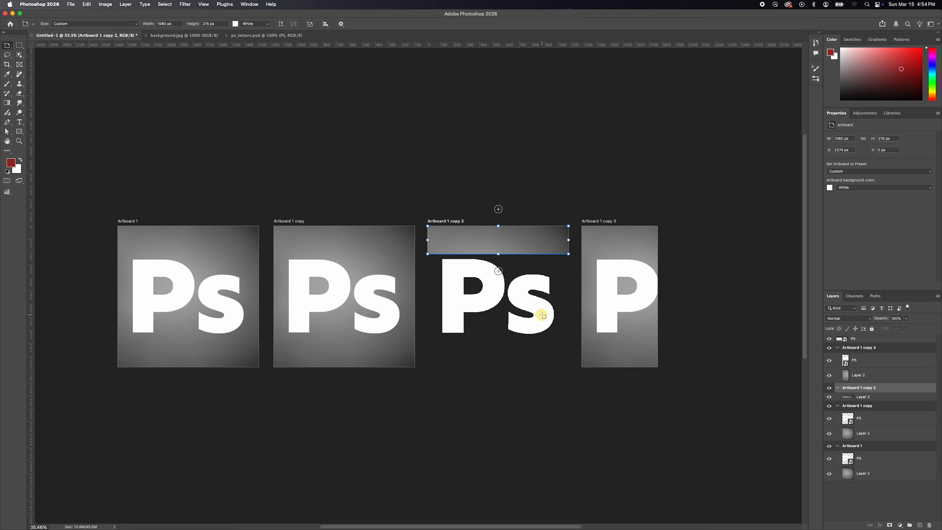
click(869, 339)
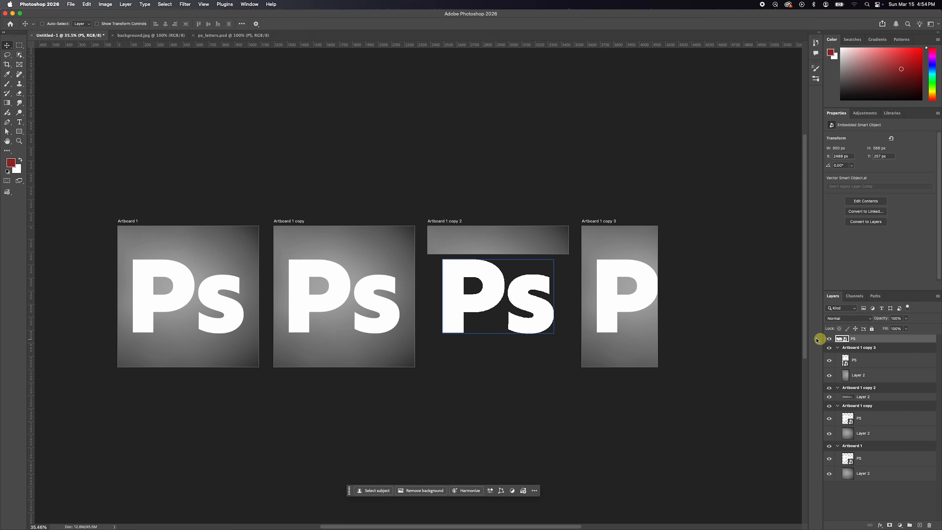
click(885, 356)
drag(869, 338, 870, 392)
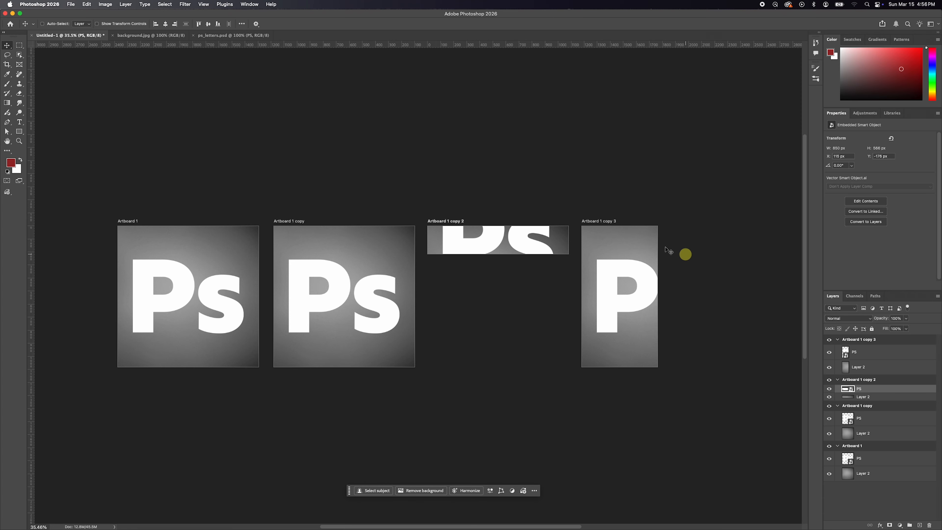
Examine the Artboards to Files export settings and the available file types, and close them without exporting.
click(69, 4)
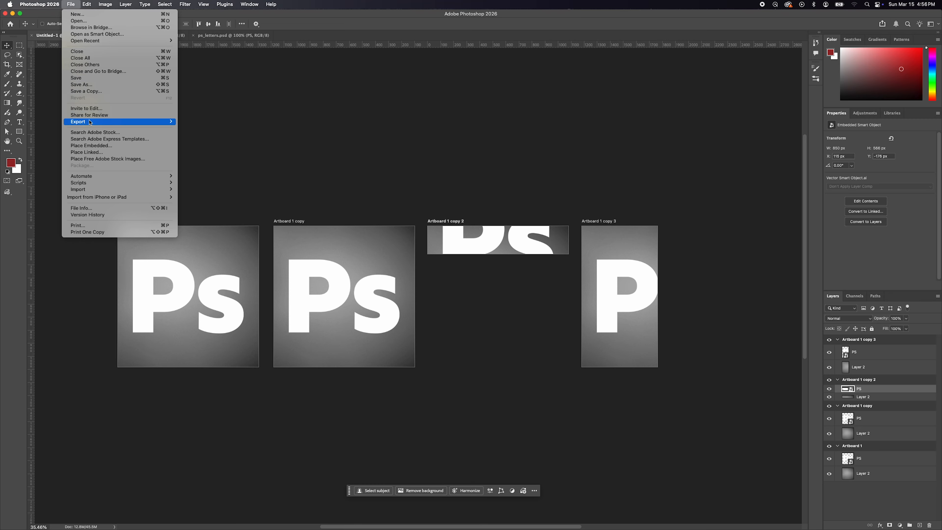
mouse_move(112, 122)
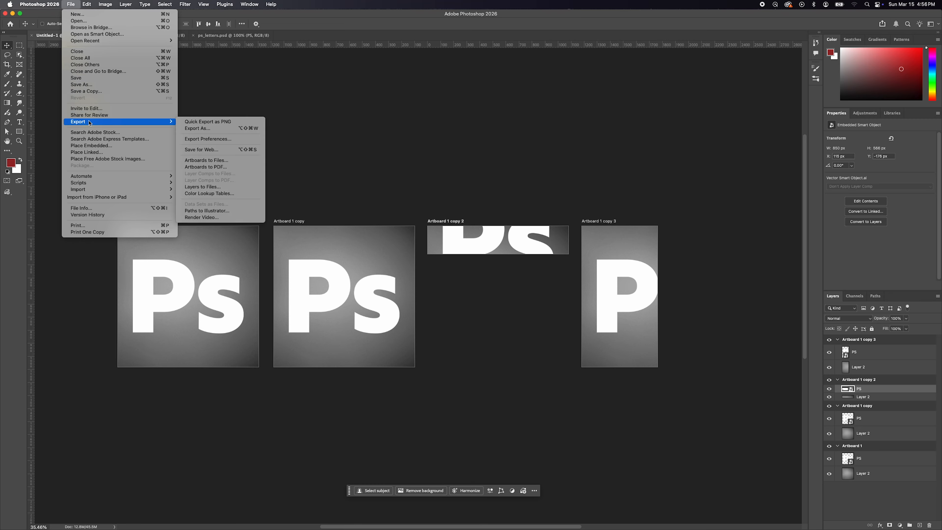
click(206, 160)
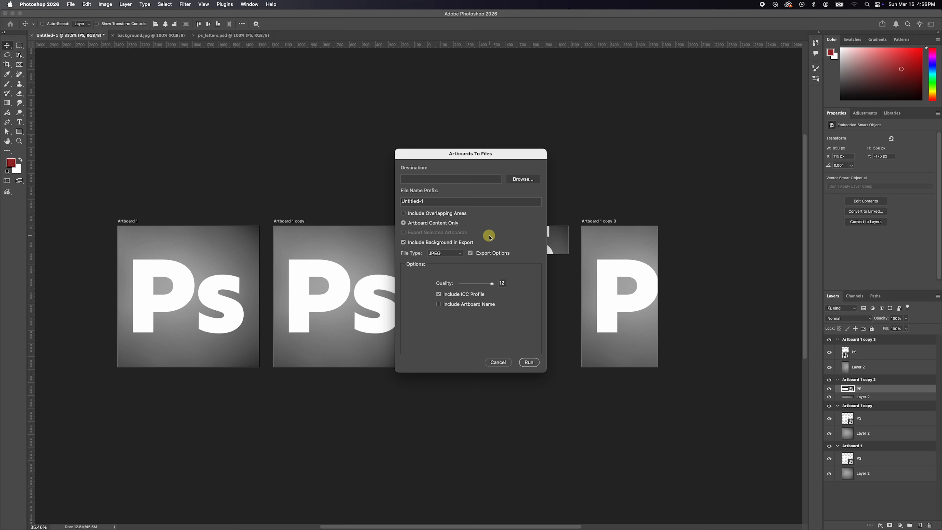
click(458, 254)
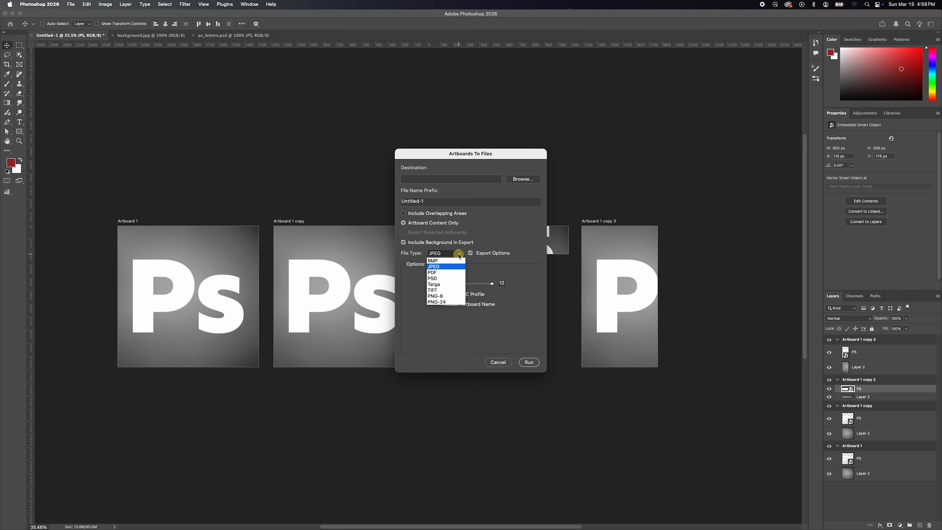
click(486, 233)
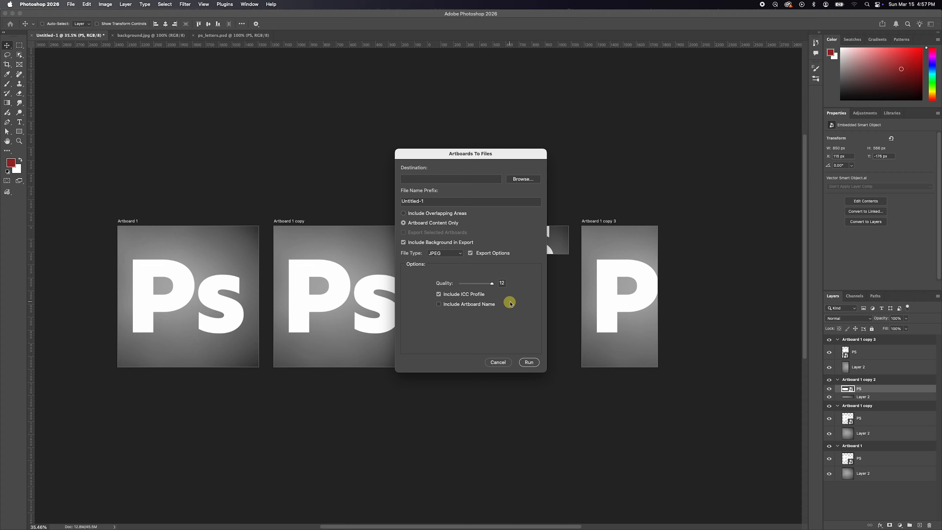
click(499, 362)
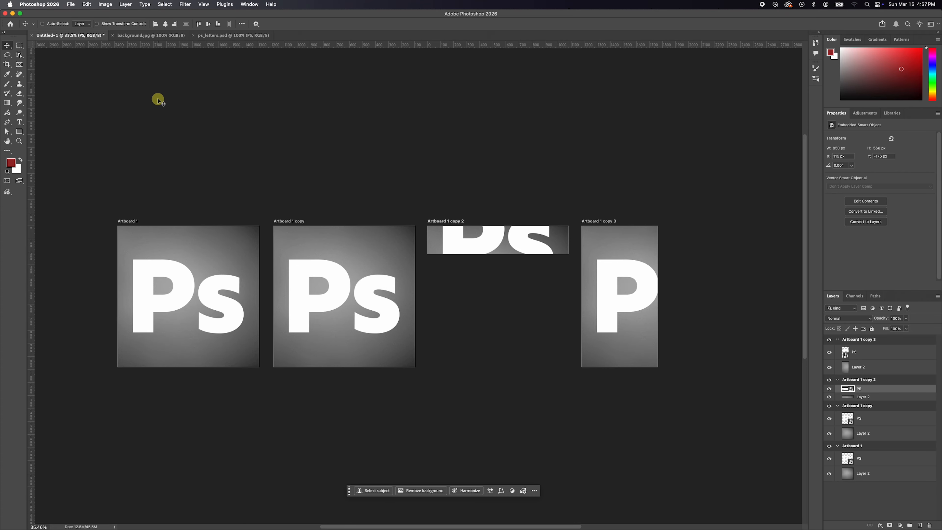
Examine the Artboards to PDF export settings and close them without exporting.
click(71, 5)
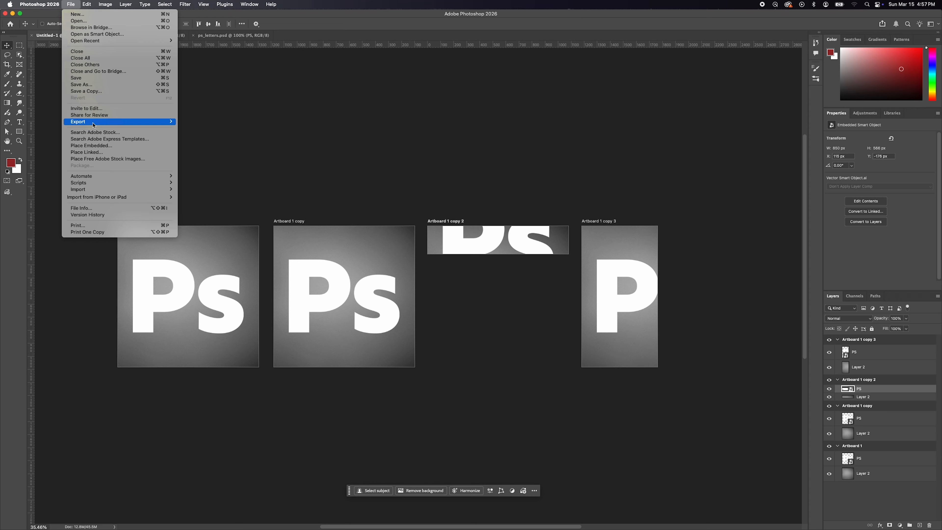
mouse_move(112, 122)
click(206, 167)
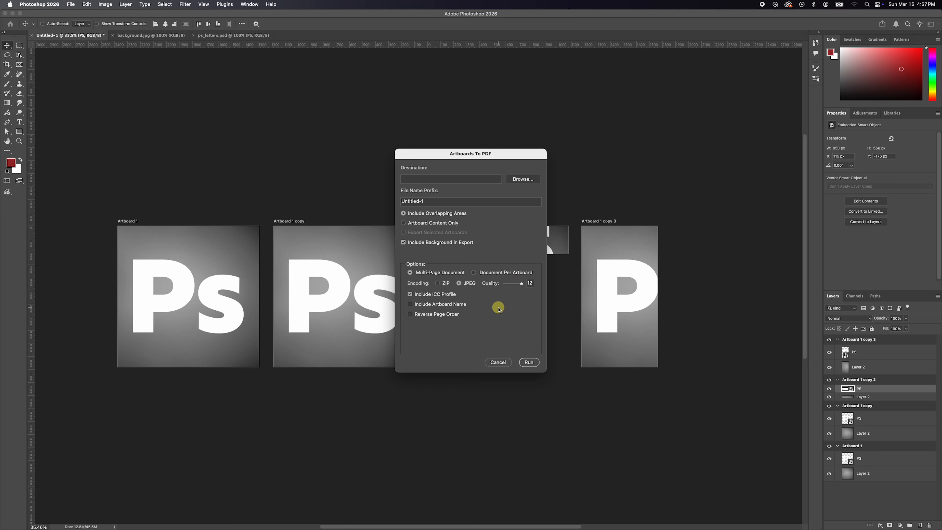
click(497, 362)
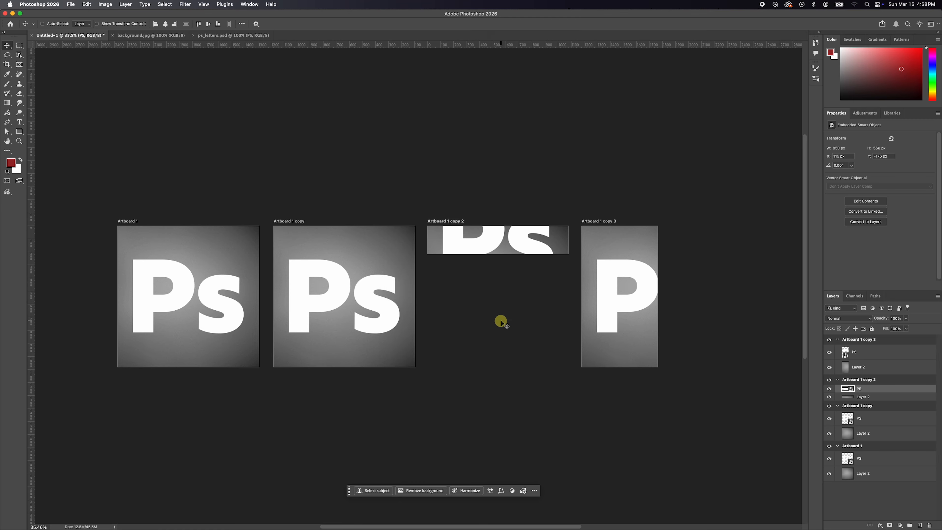